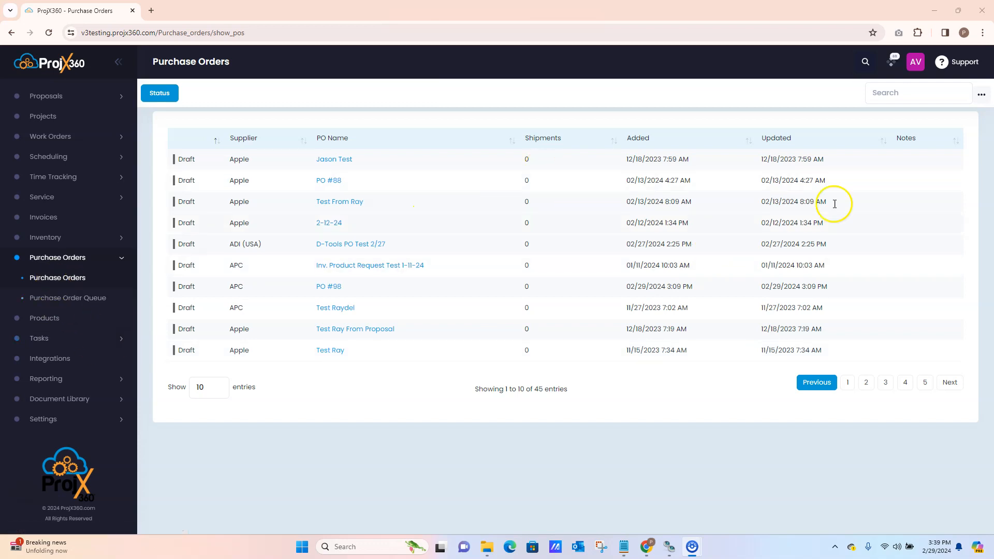
Start adding a purchase order and select the products AV12276DN-28, AV2225PMTIR-S, AV3326DNIR and LV1
click(983, 97)
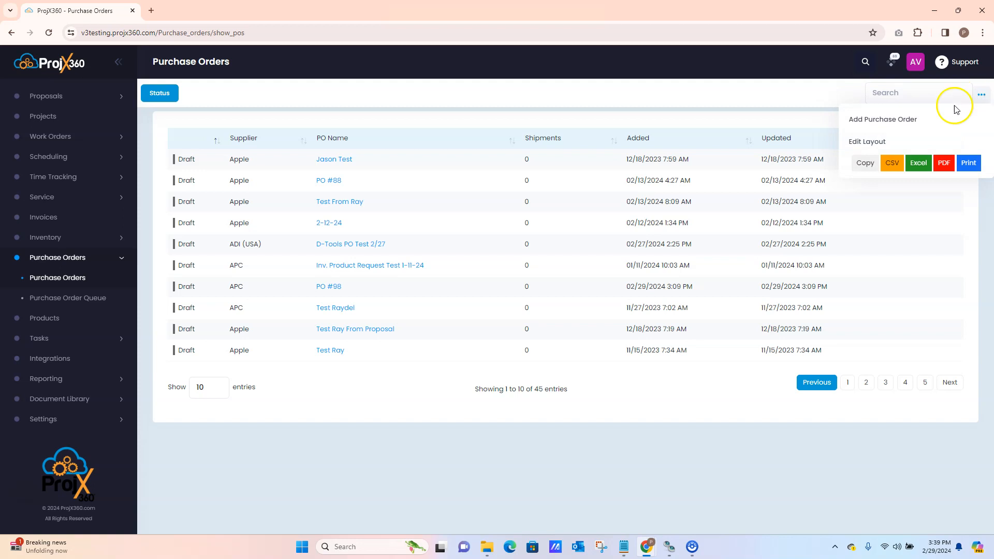
click(886, 121)
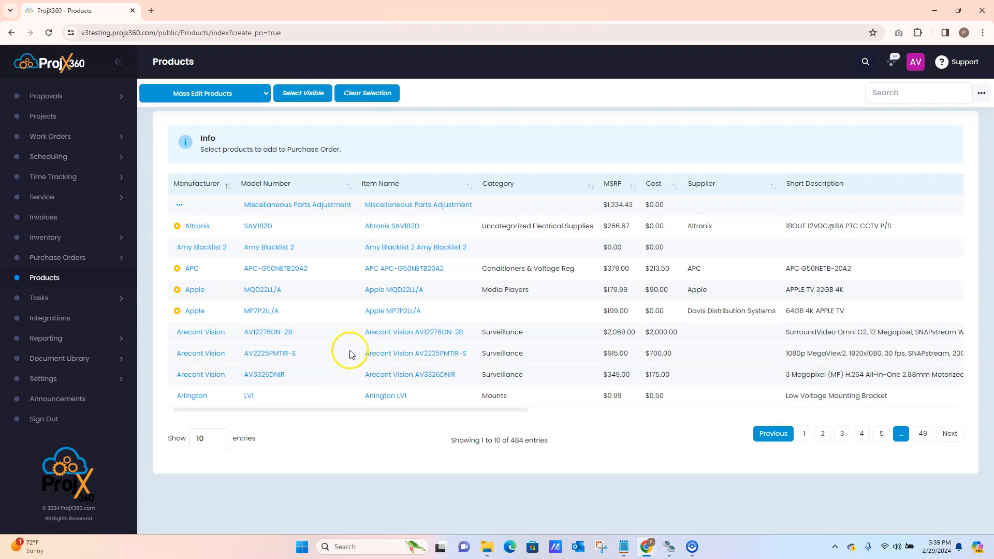
click(322, 334)
click(321, 351)
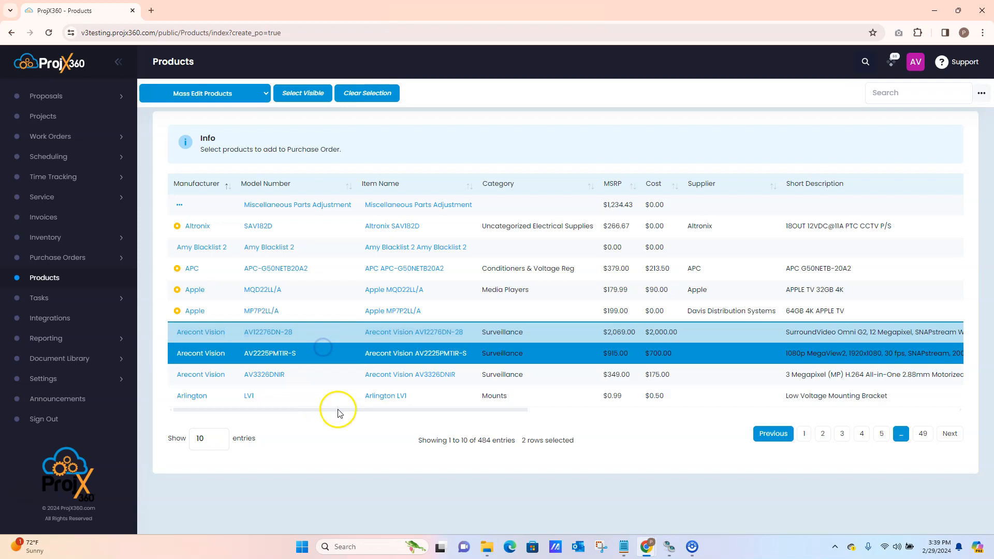
click(328, 377)
click(341, 397)
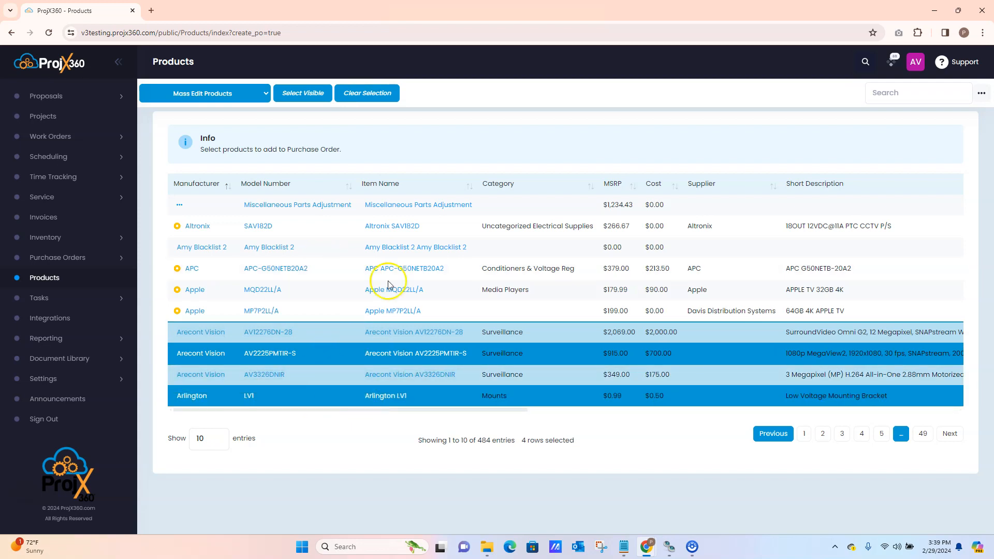
View the existing draft purchase orders available for the selected products, and close the chooser without saving
click(983, 92)
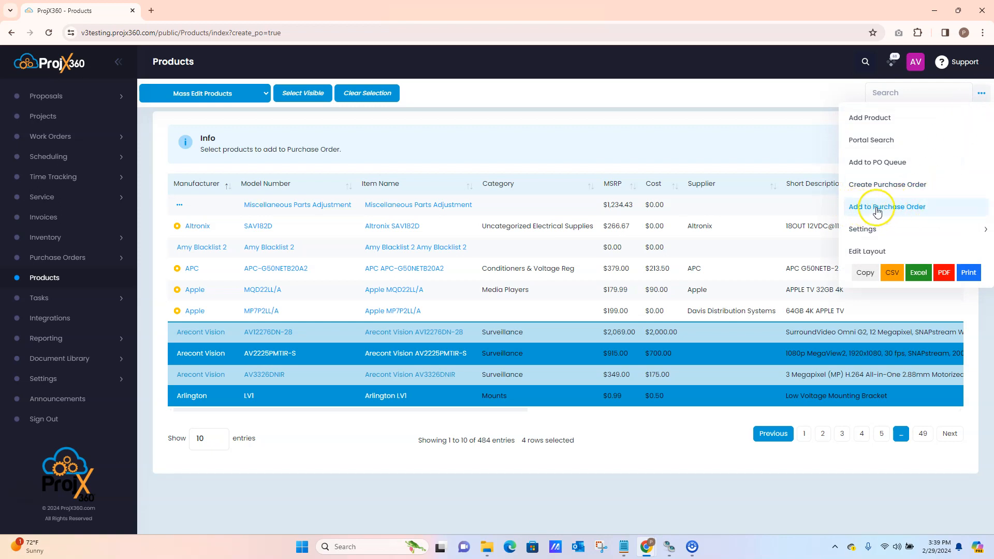
click(902, 210)
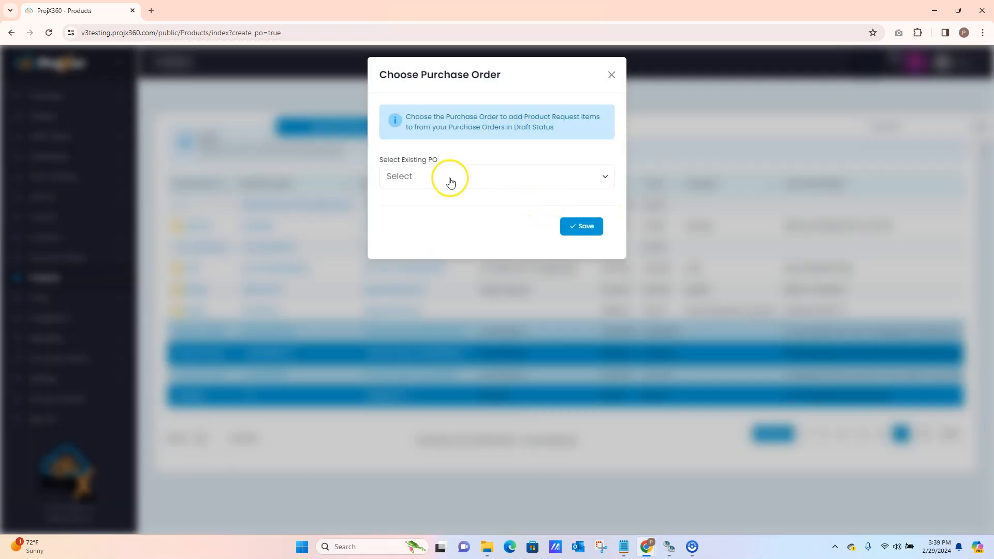
click(433, 176)
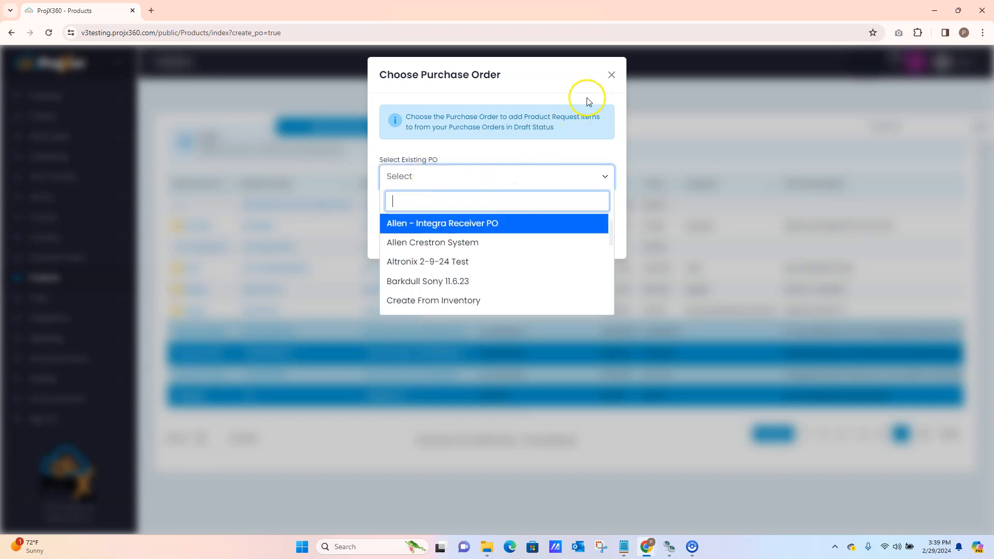
click(610, 75)
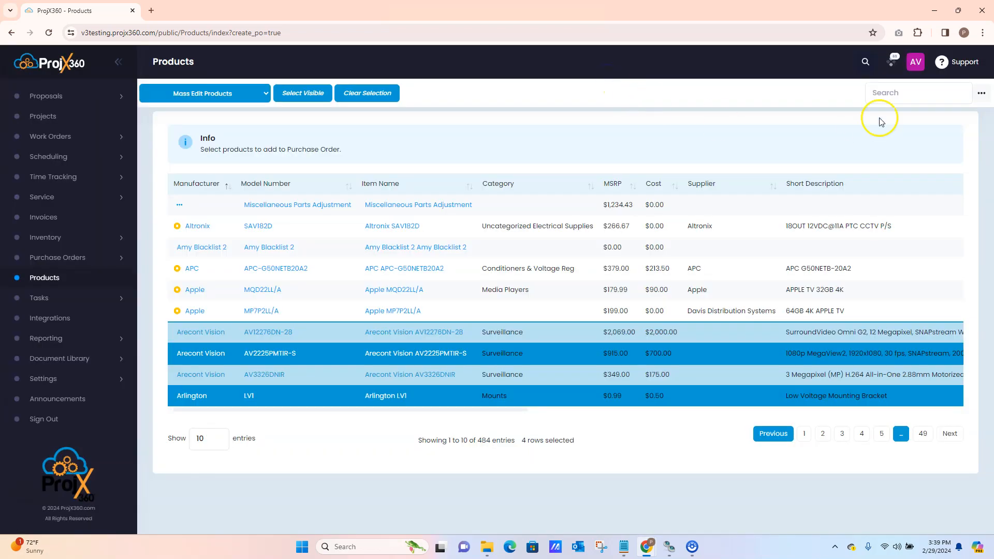
Create a purchase order from the selected products with a generated title, choosing the client and their Crestron System project
click(981, 93)
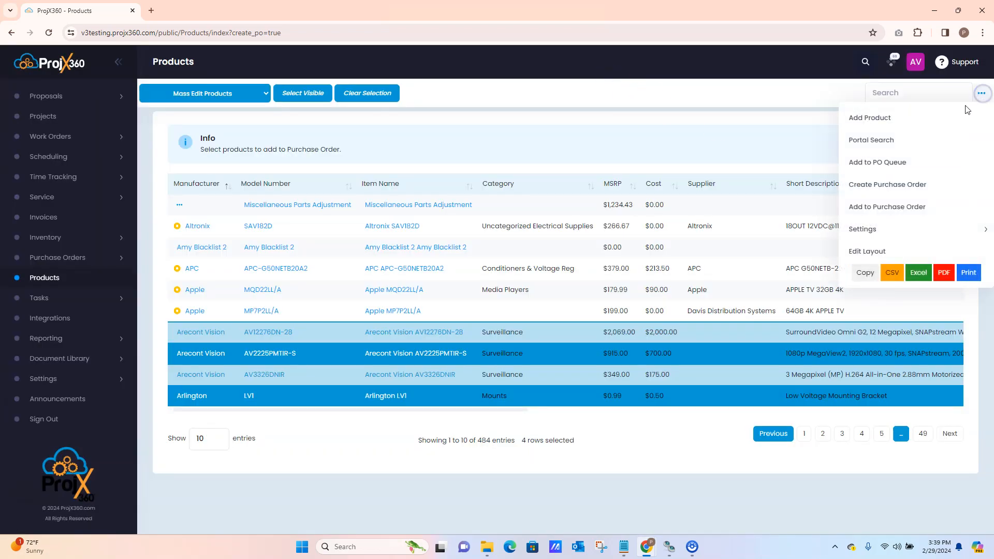
click(898, 187)
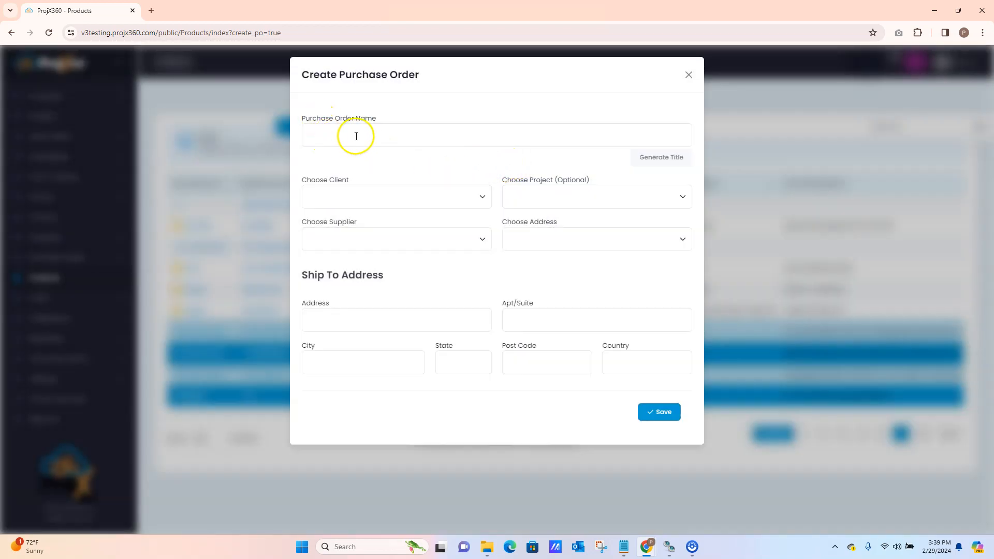
click(657, 160)
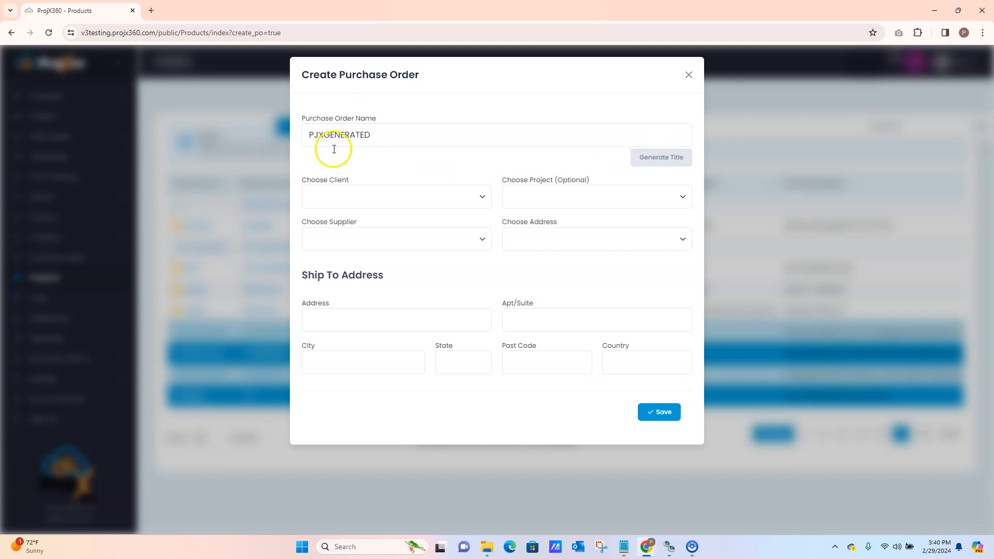
click(366, 195)
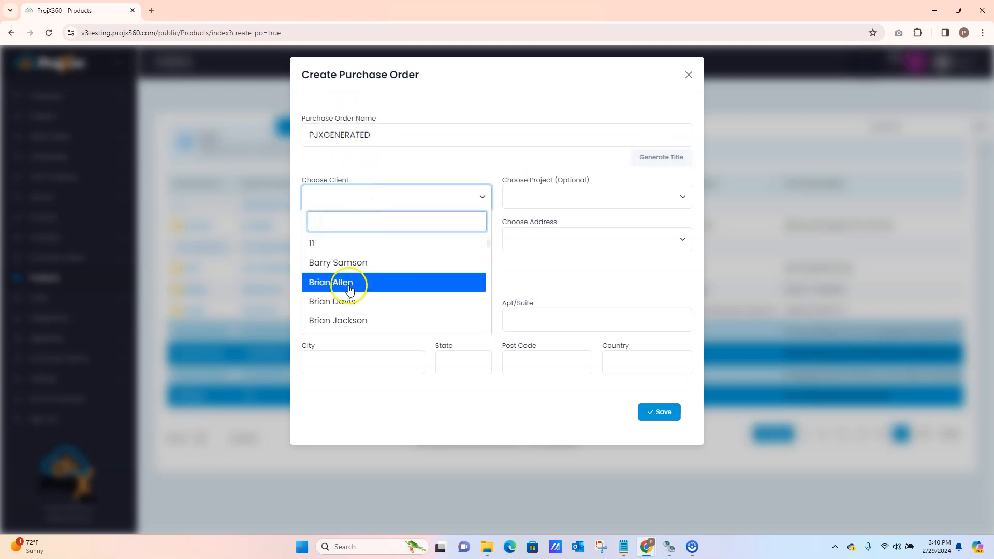
click(350, 284)
click(554, 196)
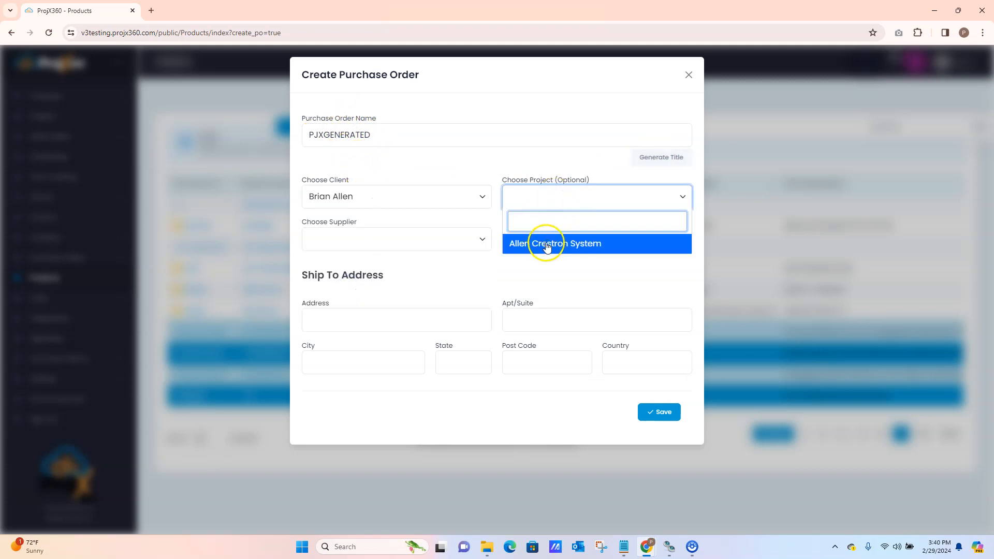
click(577, 241)
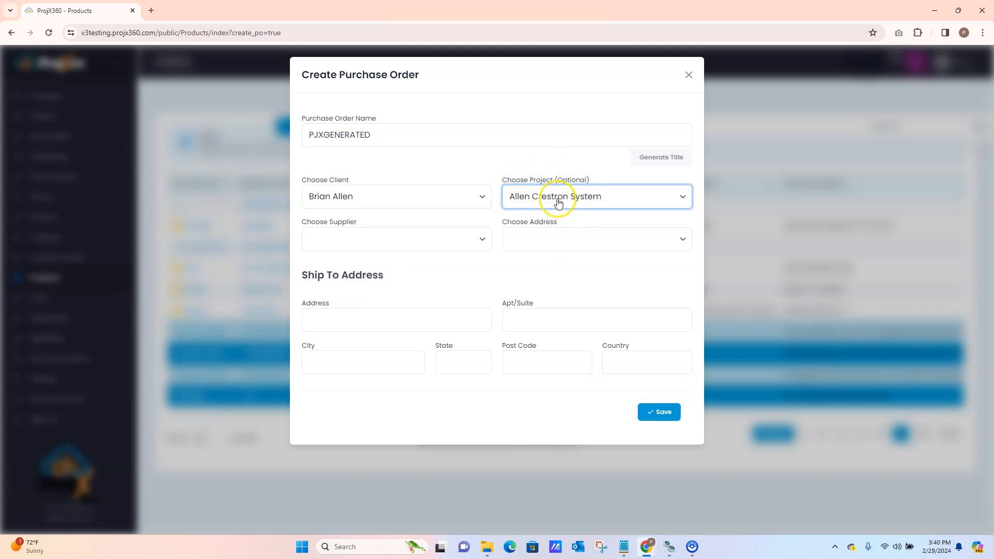
Set the supplier to Allnet Distributing and the shipping address to Main Warehouse, and save the purchase order
click(392, 239)
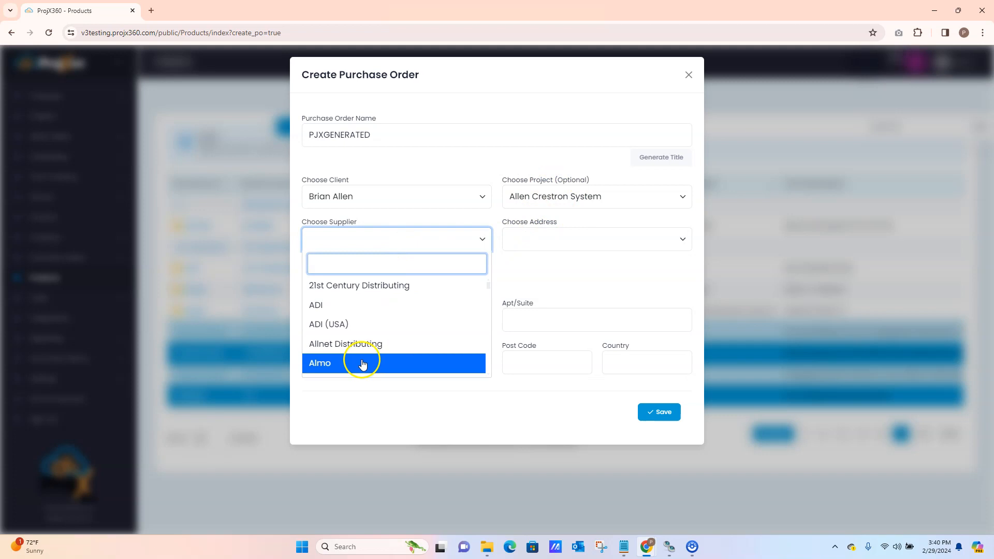
click(360, 345)
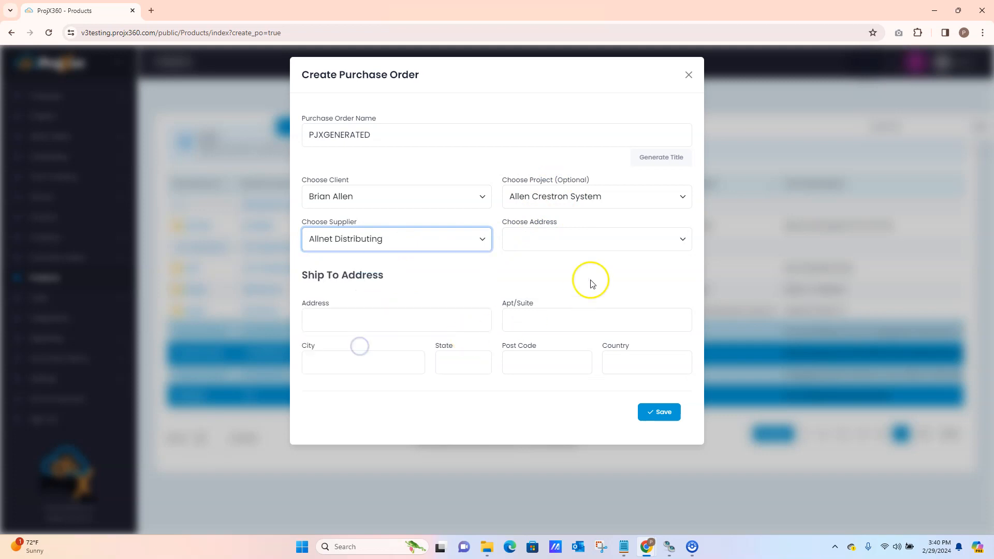
click(570, 245)
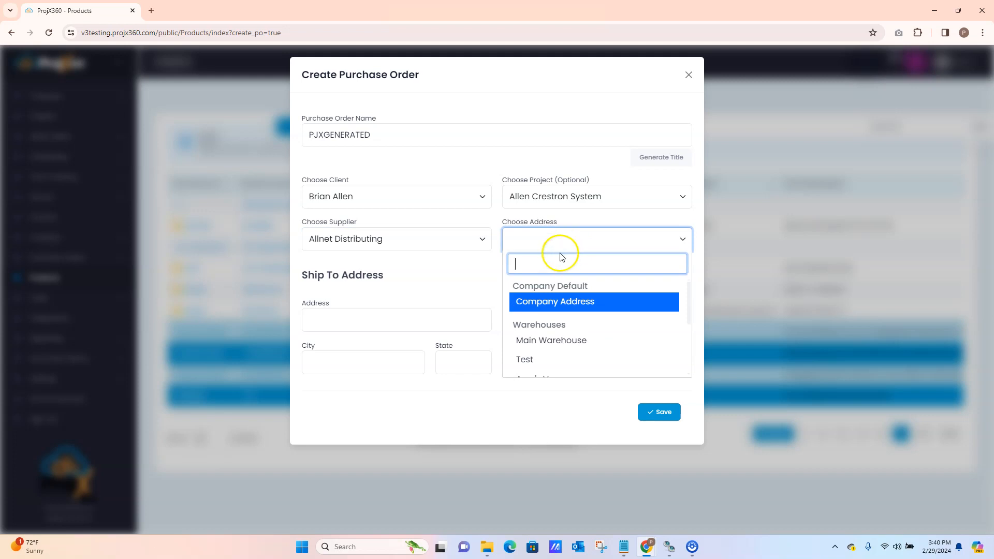
click(546, 342)
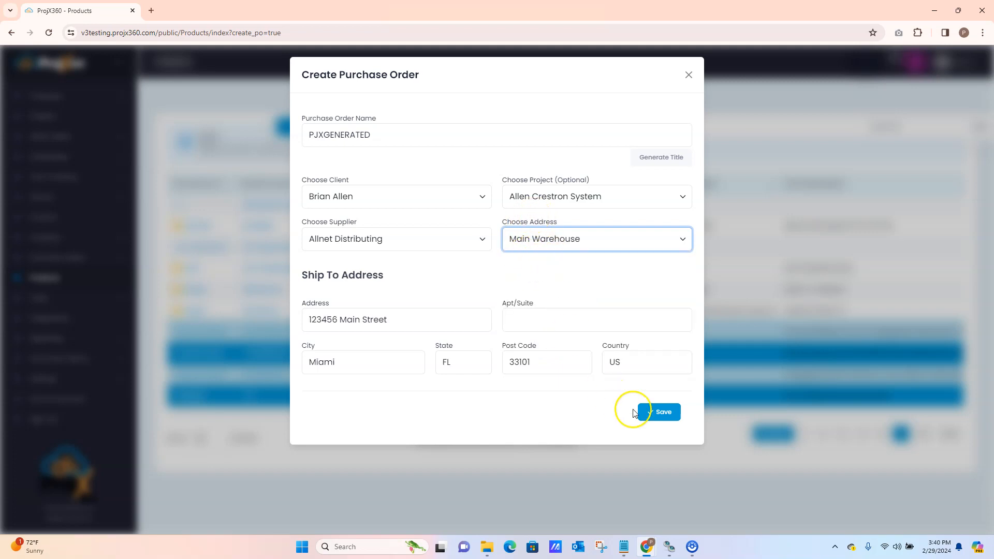
click(660, 412)
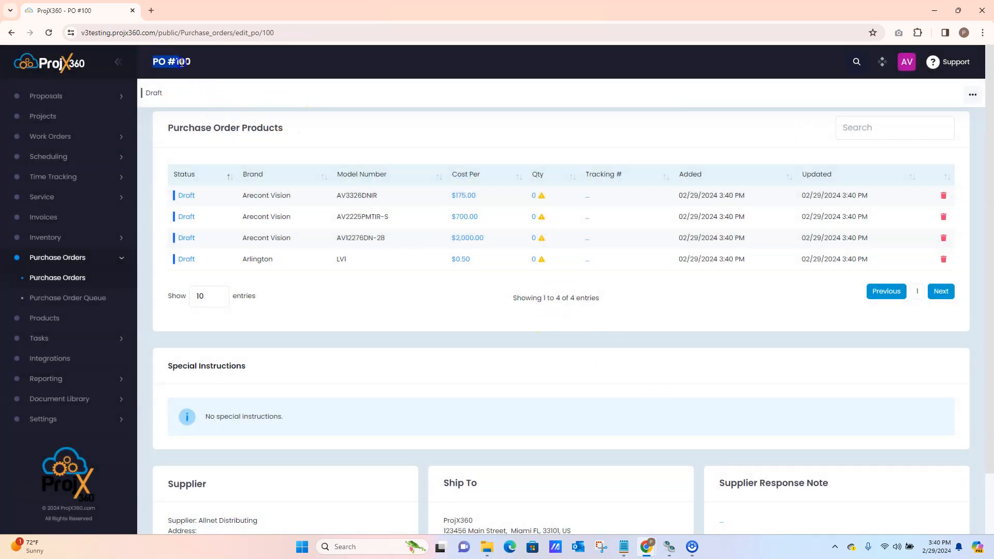
Set the Arecont Vision AV3326DNIR quantity to 1 and delete the Arlington LV1 product from the purchase order
click(534, 196)
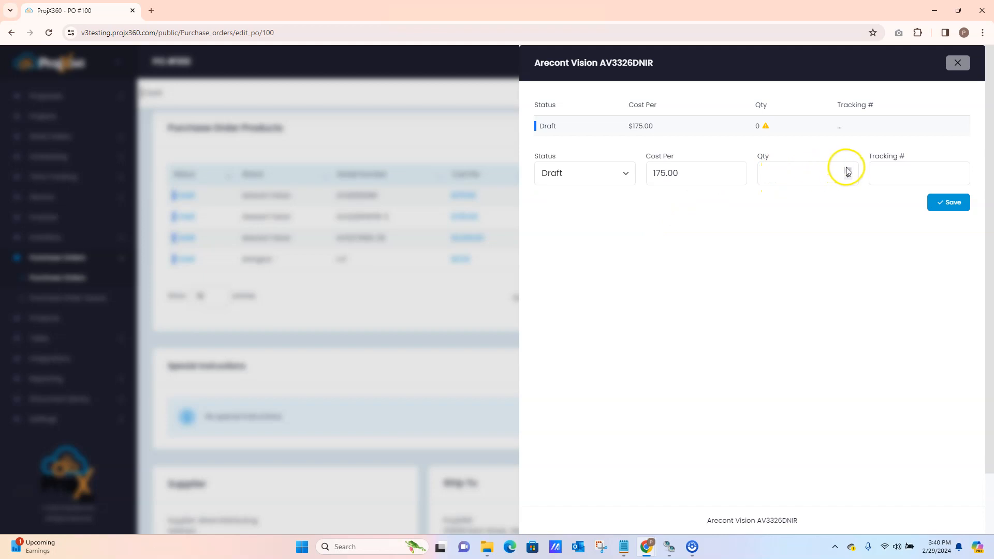
click(949, 202)
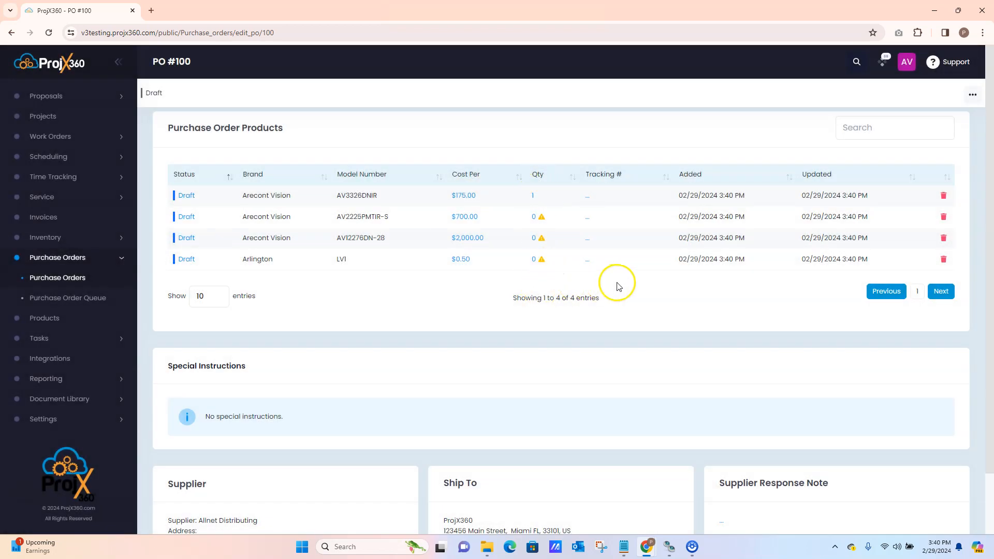
click(944, 258)
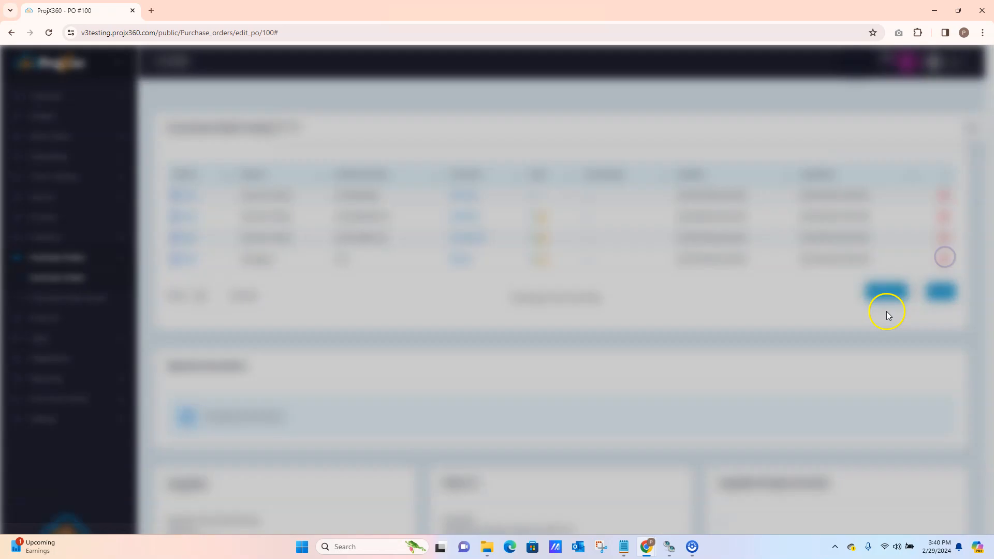
click(576, 180)
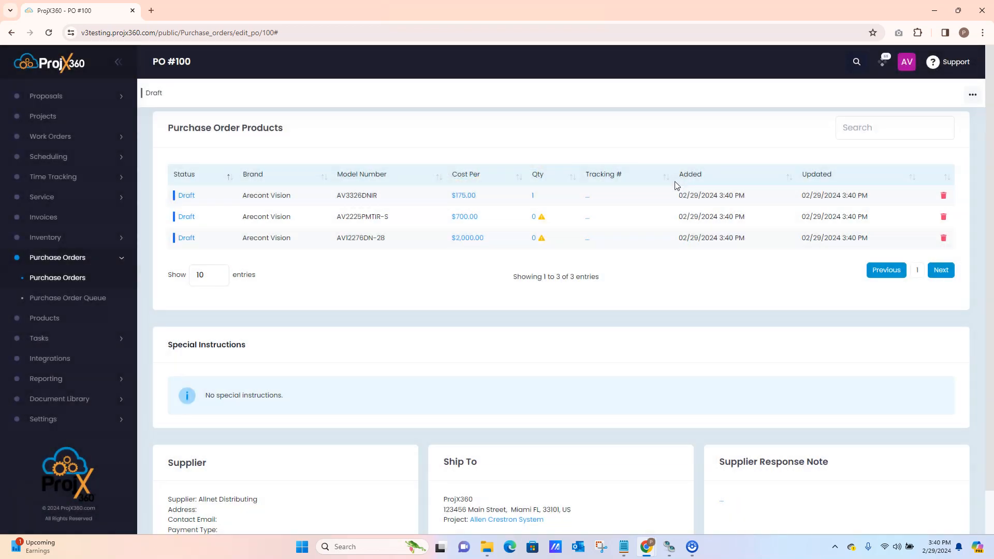
Preview the purchase order's printout, cancel printing and close the print view
click(972, 95)
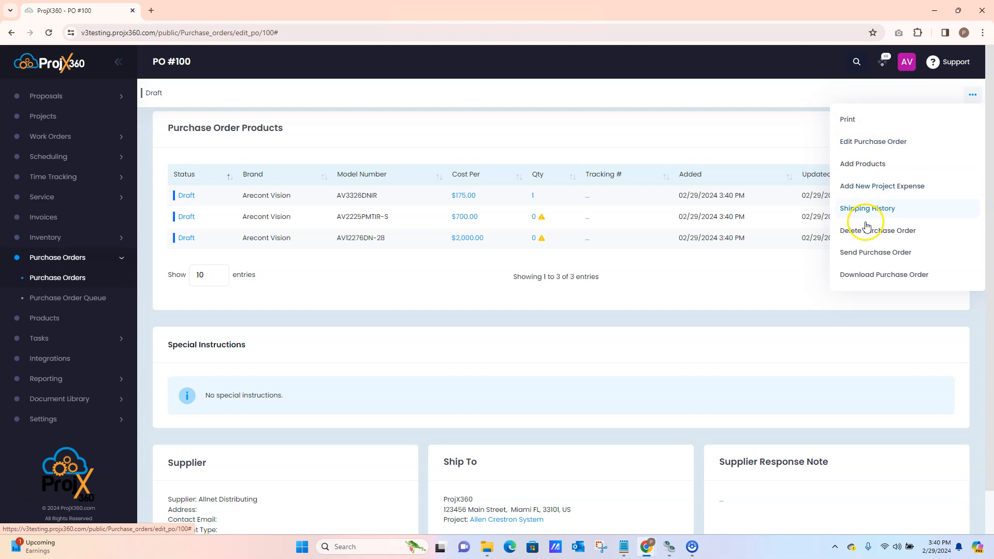
click(851, 123)
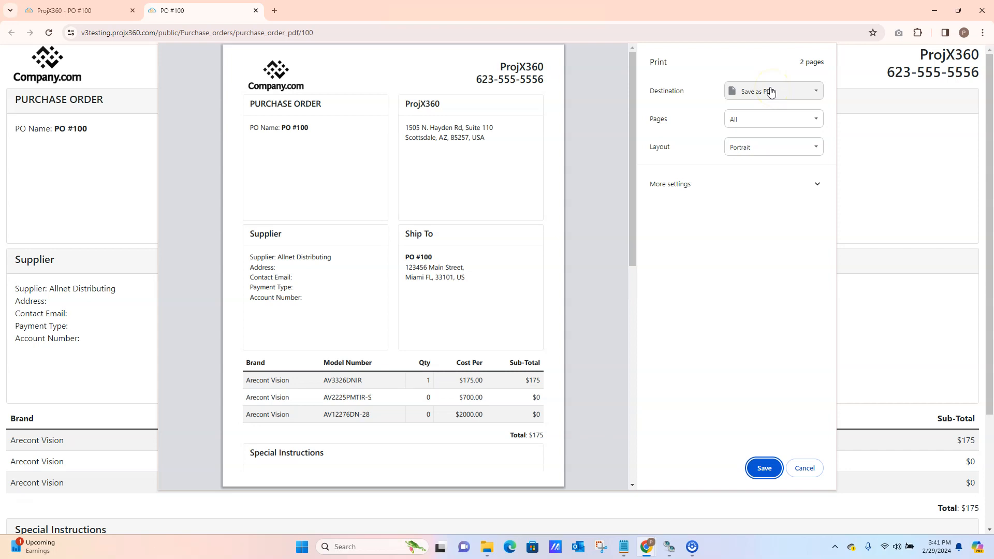
click(805, 468)
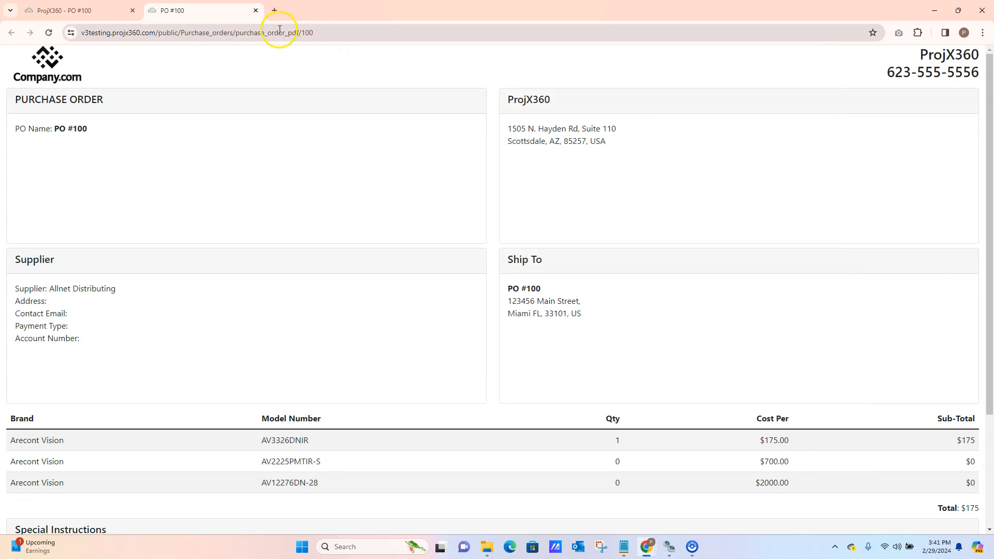
click(256, 11)
View the purchase order's editable name, address, supplier note and status details, and close them without changes
click(974, 97)
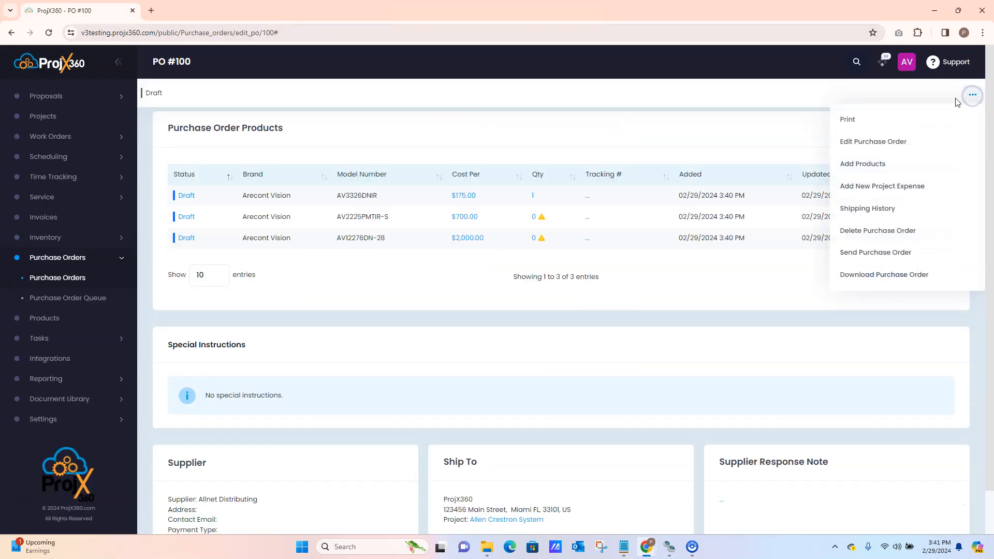
click(864, 147)
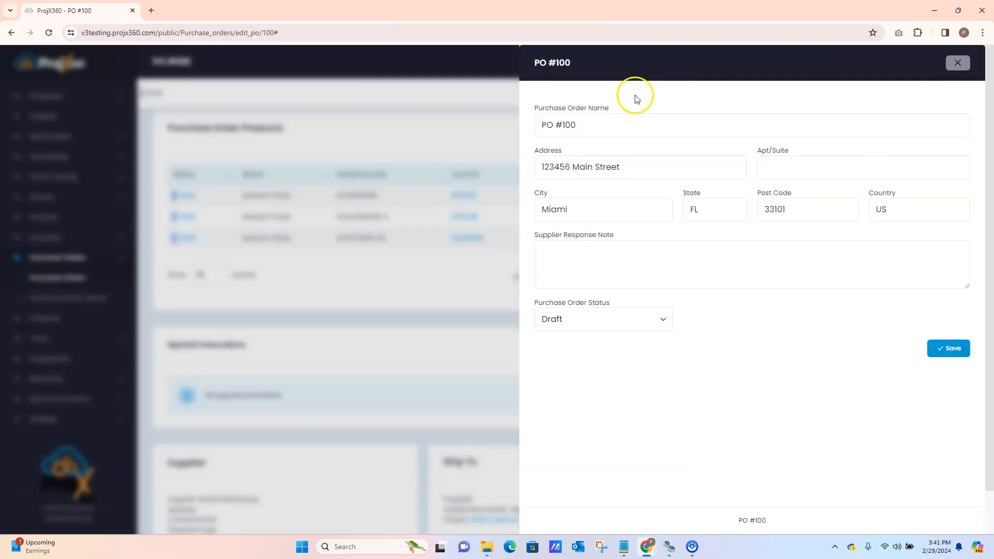
click(956, 63)
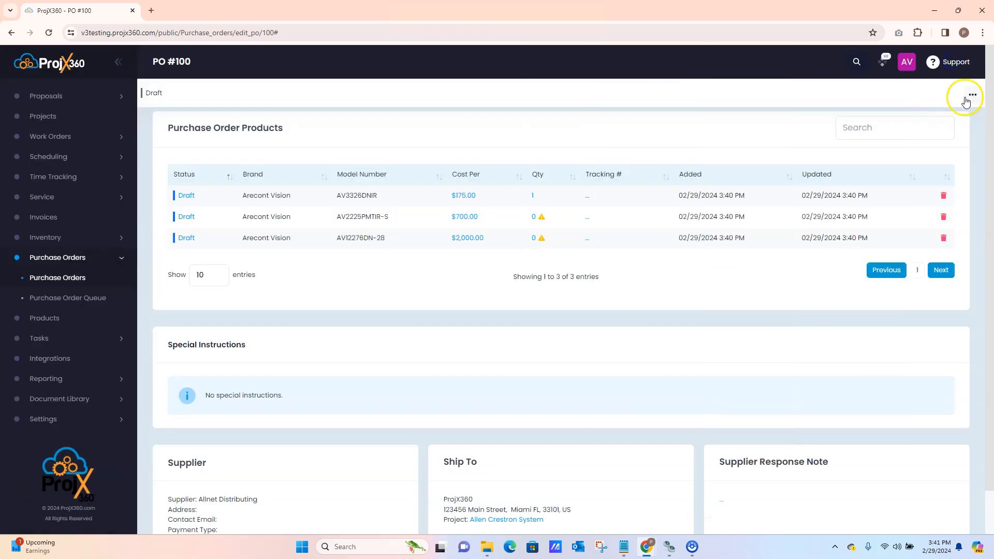
click(972, 95)
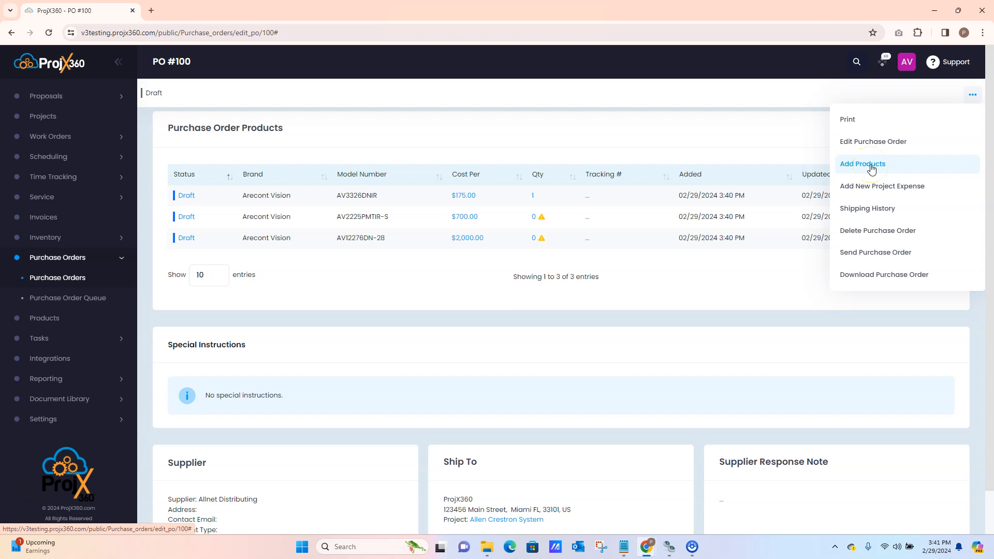
click(868, 188)
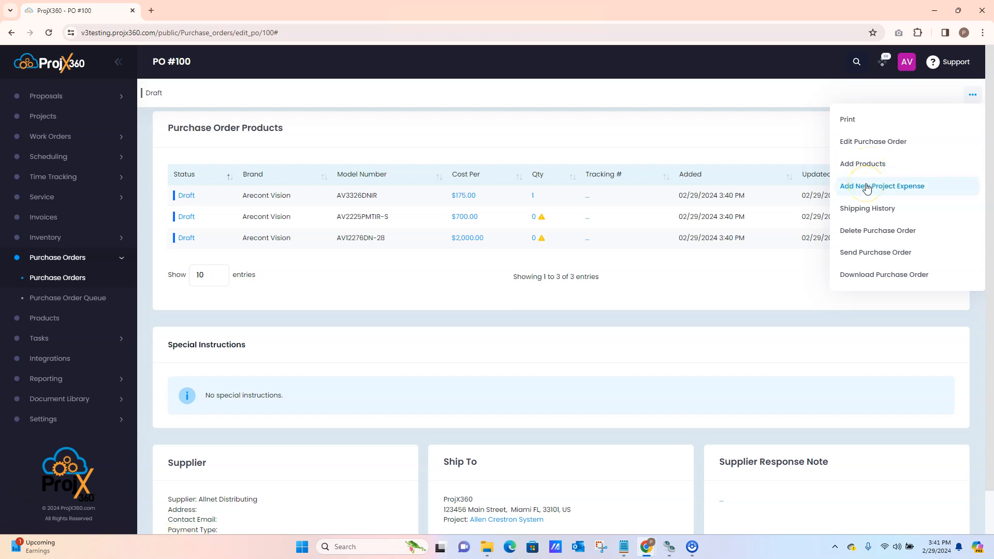
click(859, 212)
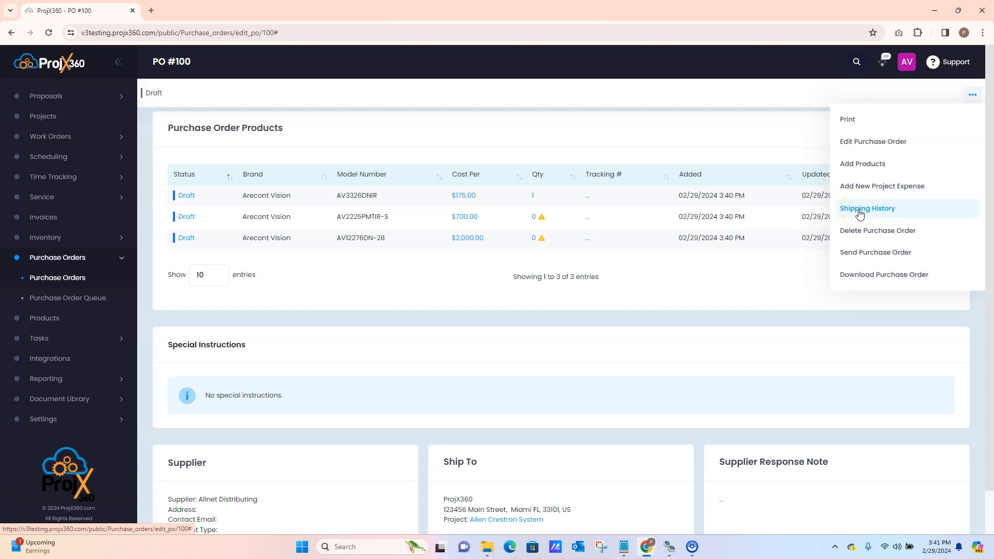
click(850, 238)
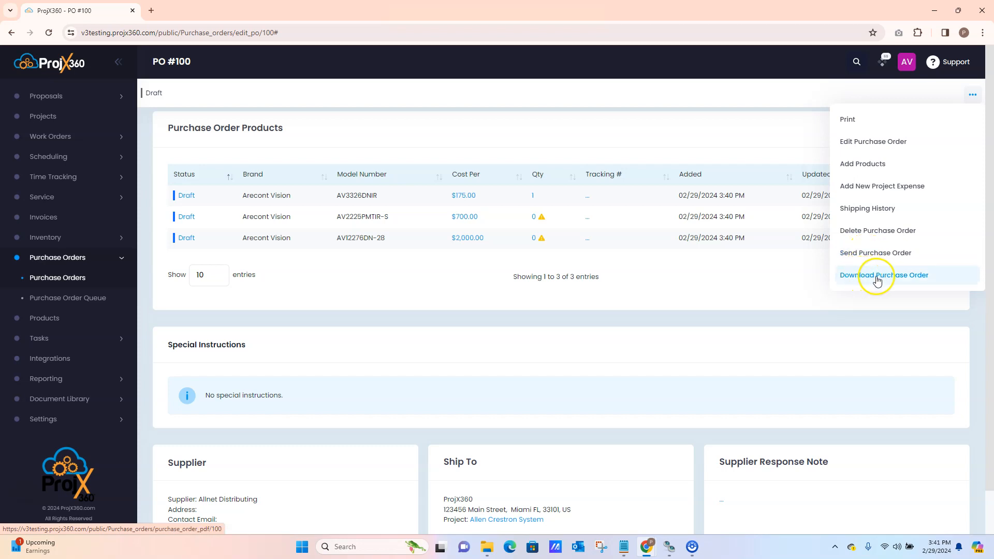
click(972, 93)
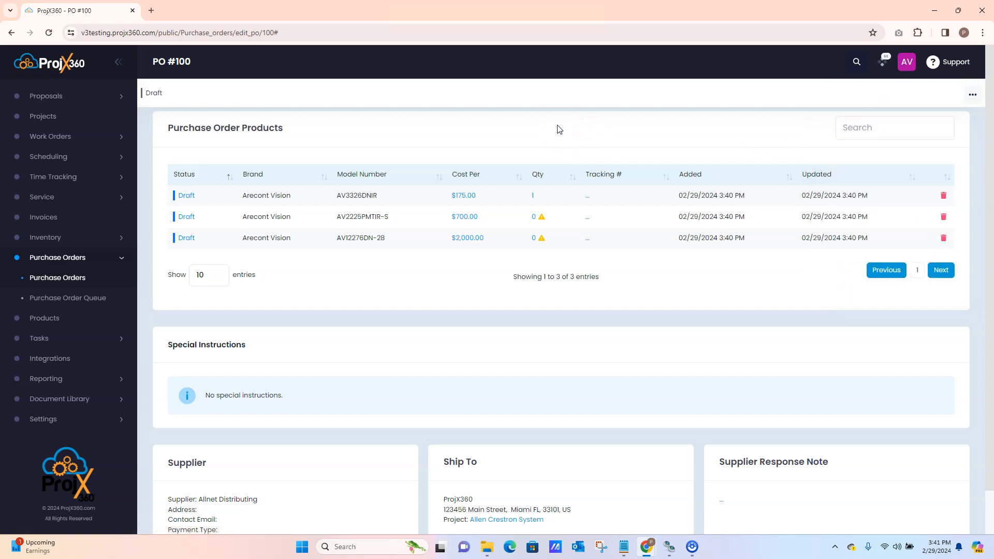
Open the product list and try to add to a purchase order with no product selected
click(43, 318)
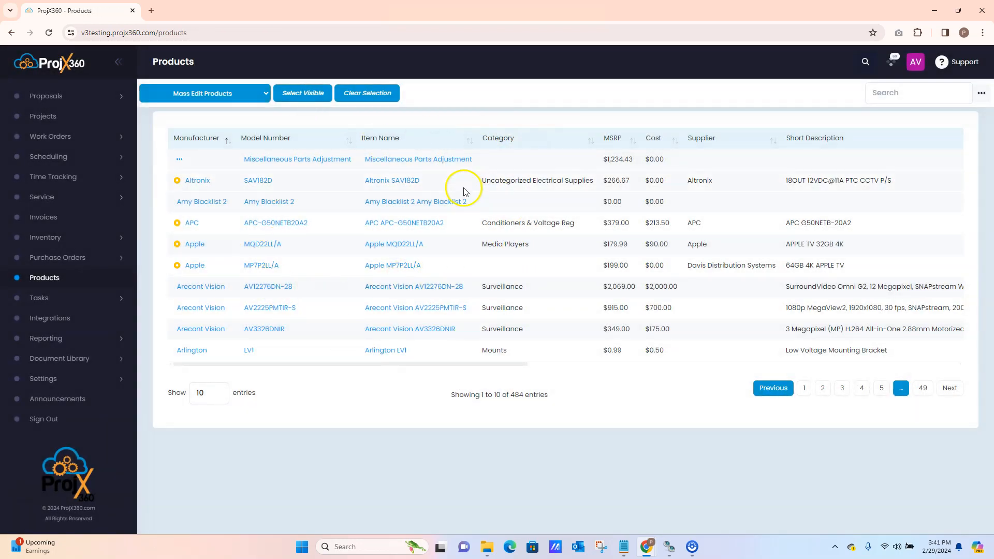
click(983, 93)
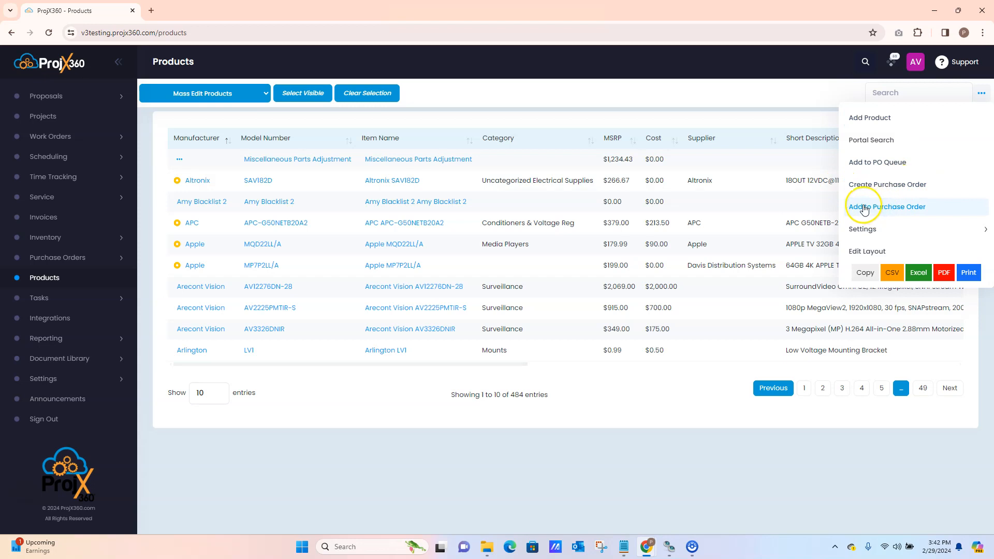
click(894, 209)
click(489, 184)
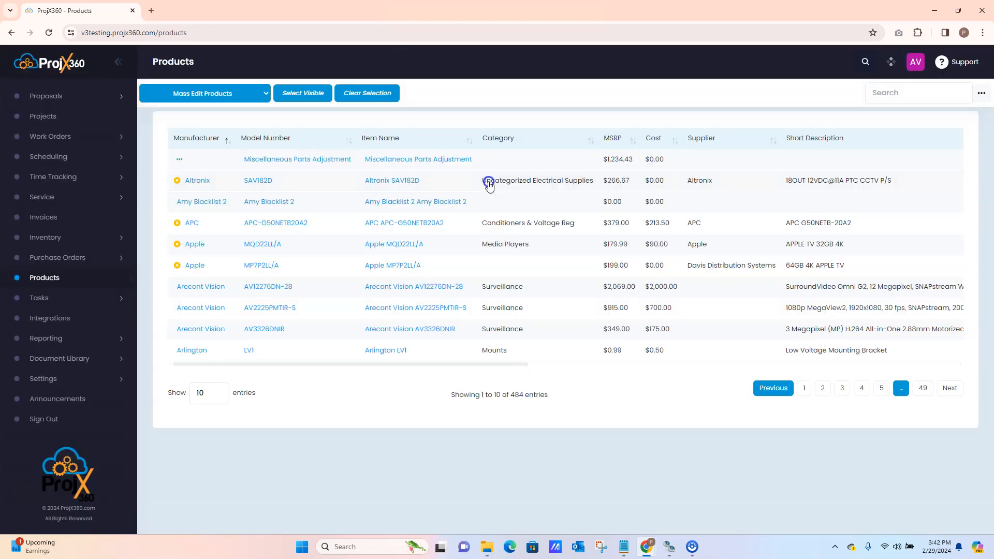
Select the Apple MQD22LL/A product, view the existing purchase orders it can be added to, and close the chooser without adding it
click(329, 254)
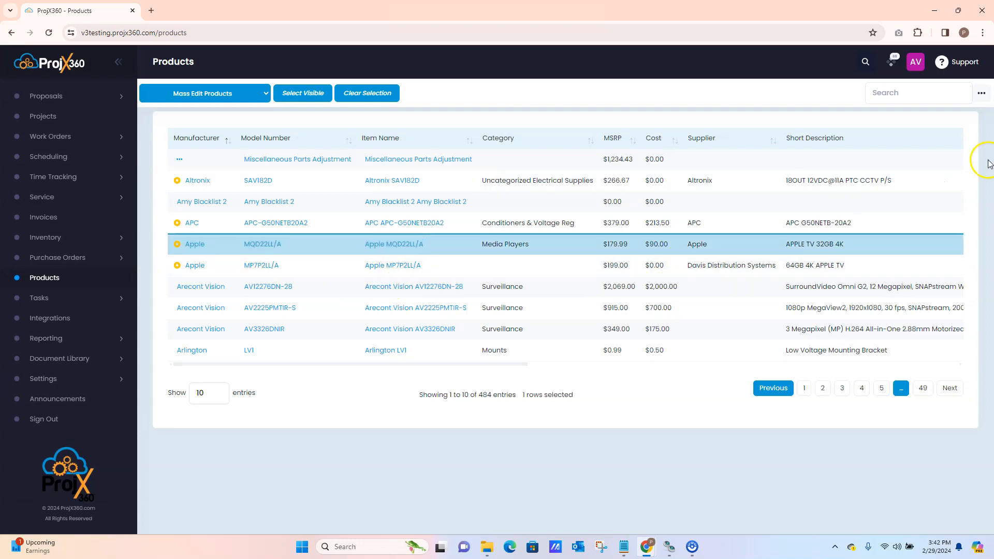
click(982, 91)
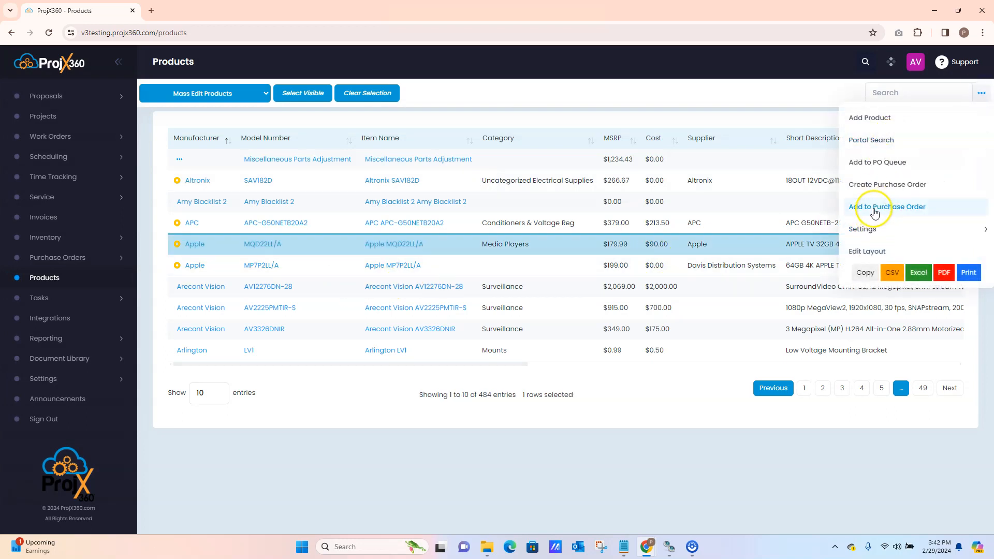
click(875, 209)
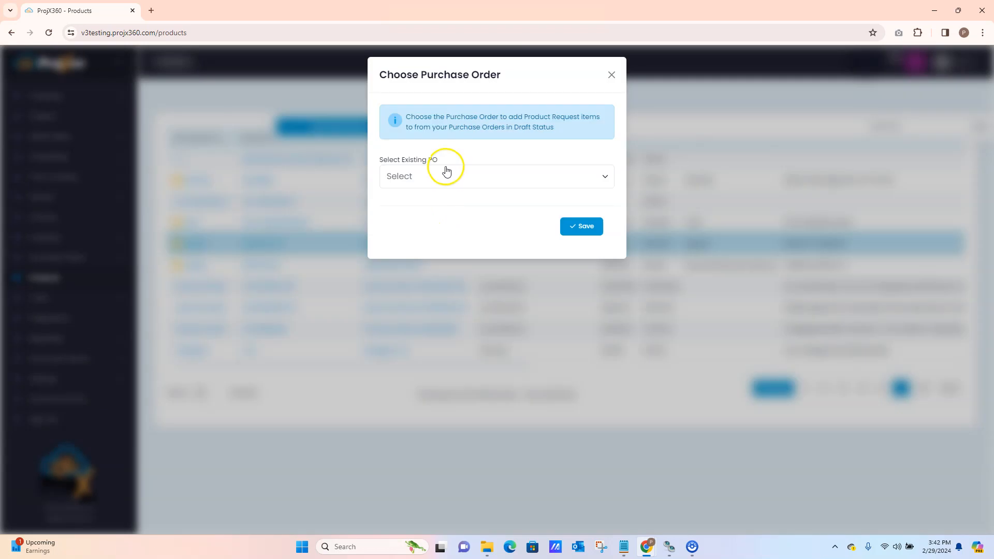
click(444, 176)
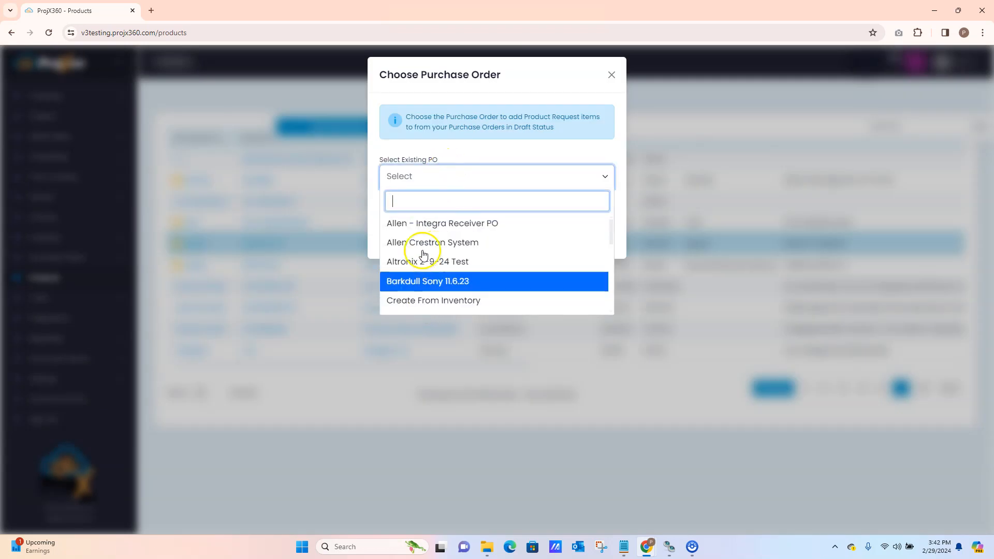
click(610, 75)
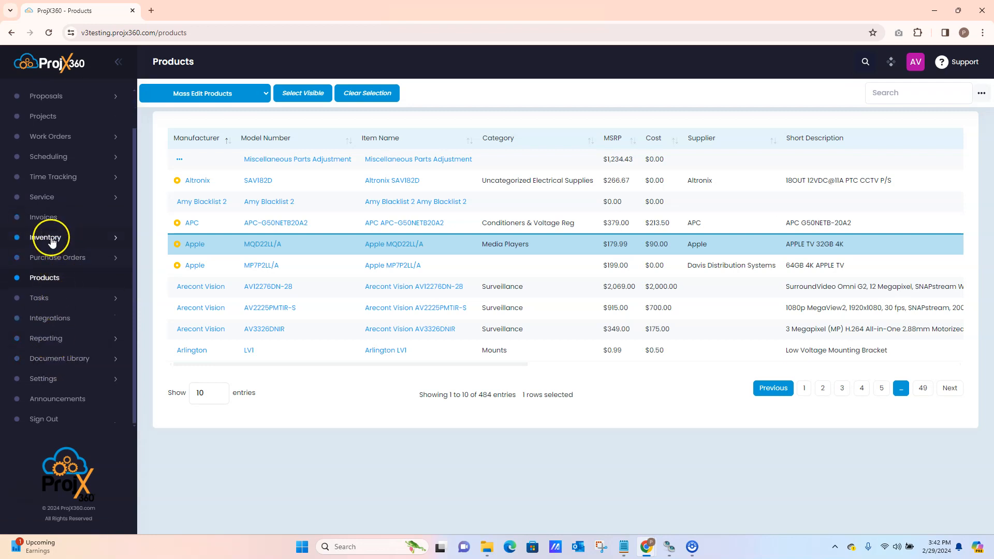
Open the inventory's product requests and clear the search filter
click(57, 238)
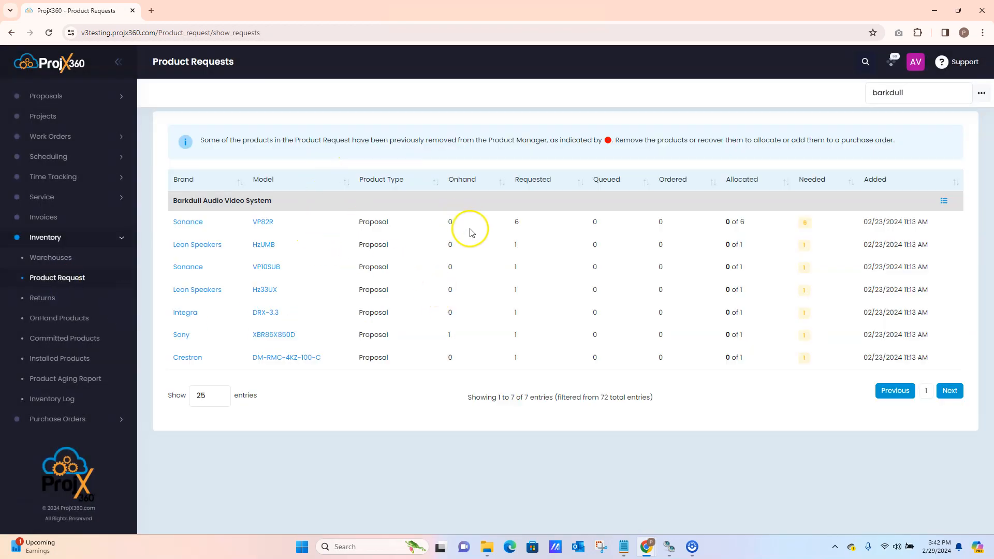
double_click(881, 93)
key(BackSpace)
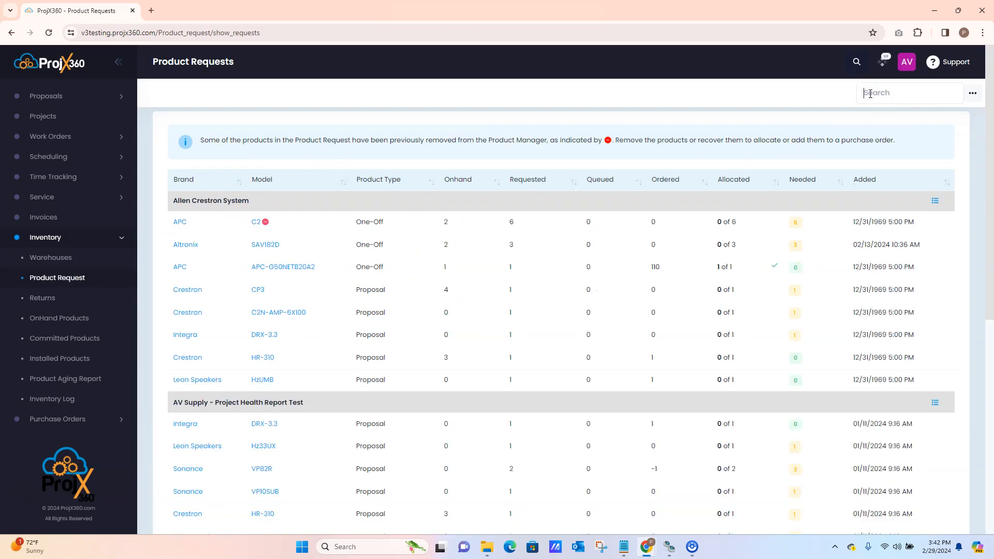
Select the Sonance VP10SUB request under AV Supply - Project Health Report Test and review the purchase order actions offered for it
scroll(494, 363, down, 5)
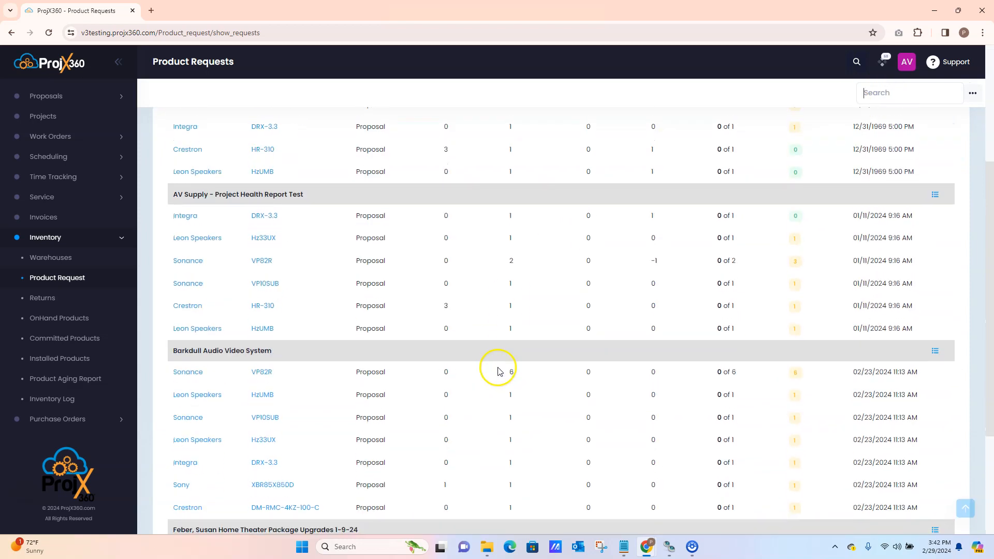
click(492, 231)
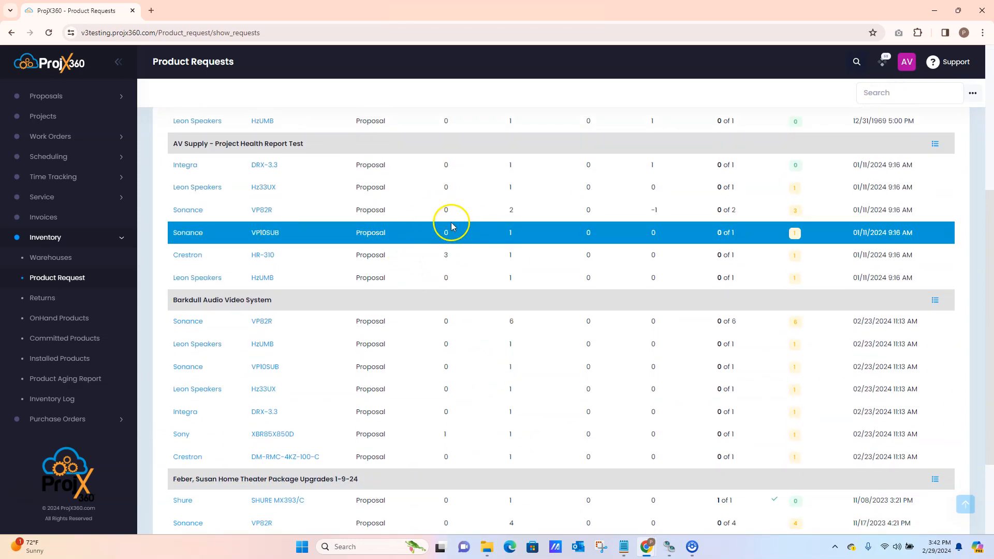
scroll(880, 165, up, 1)
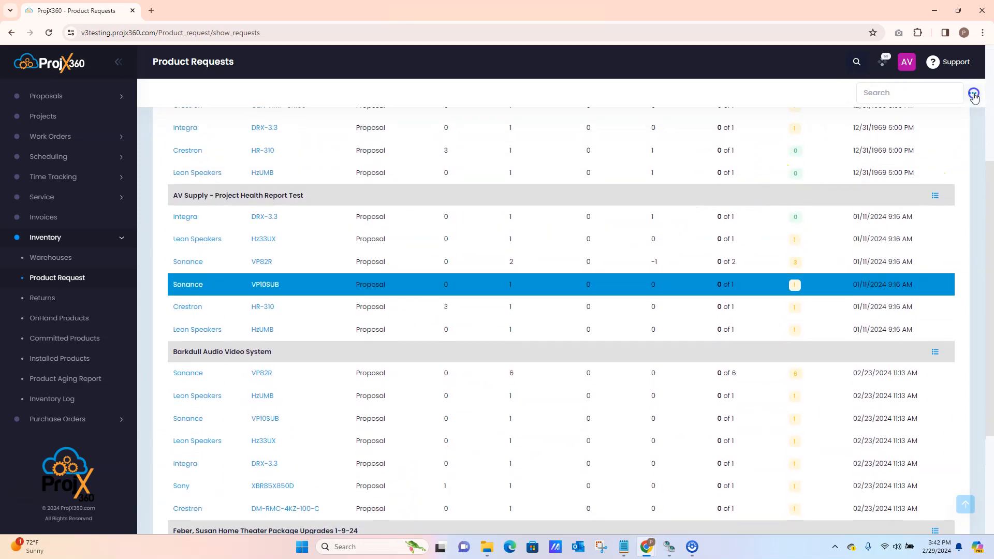
click(974, 94)
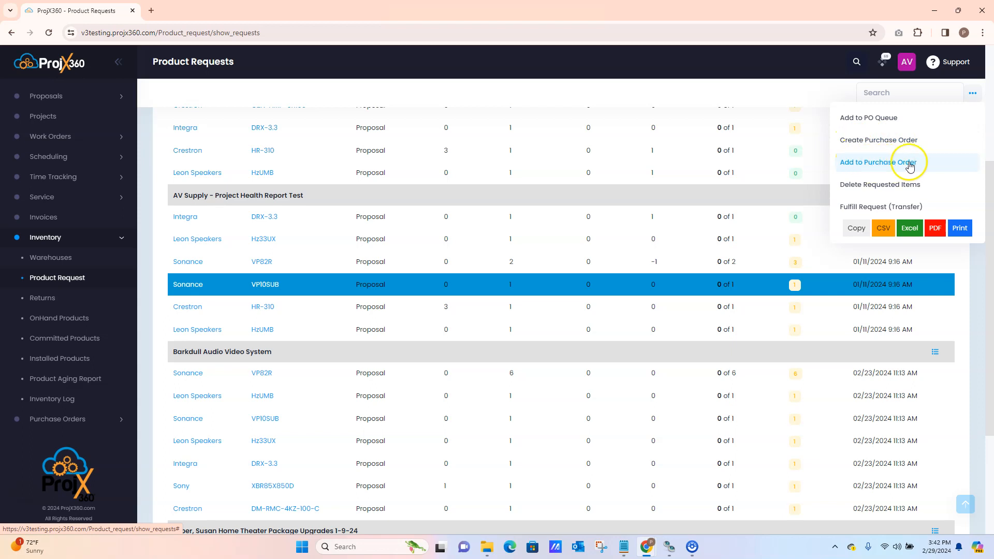
click(972, 93)
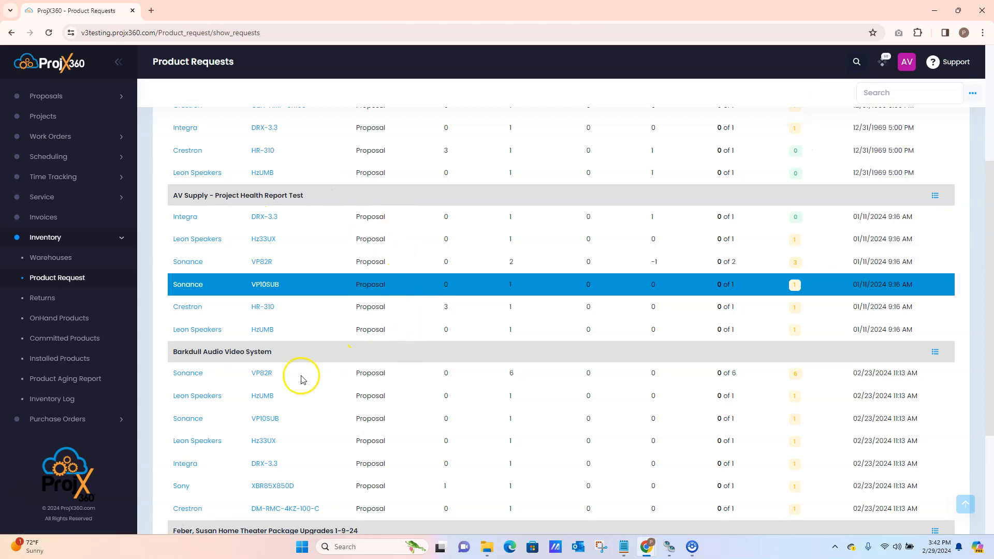
scroll(311, 381, up, 3)
scroll(339, 357, down, 2)
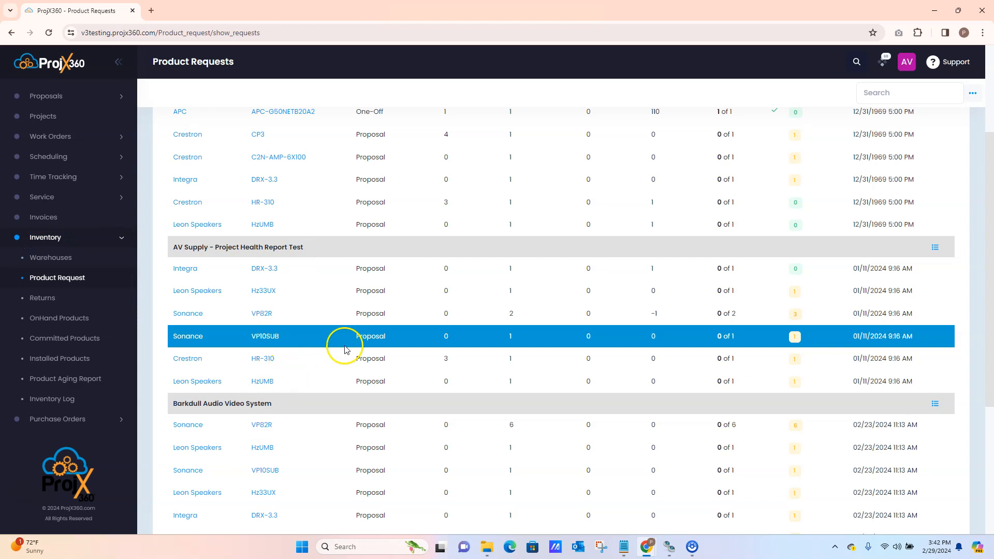
scroll(346, 349, up, 3)
scroll(342, 352, down, 1)
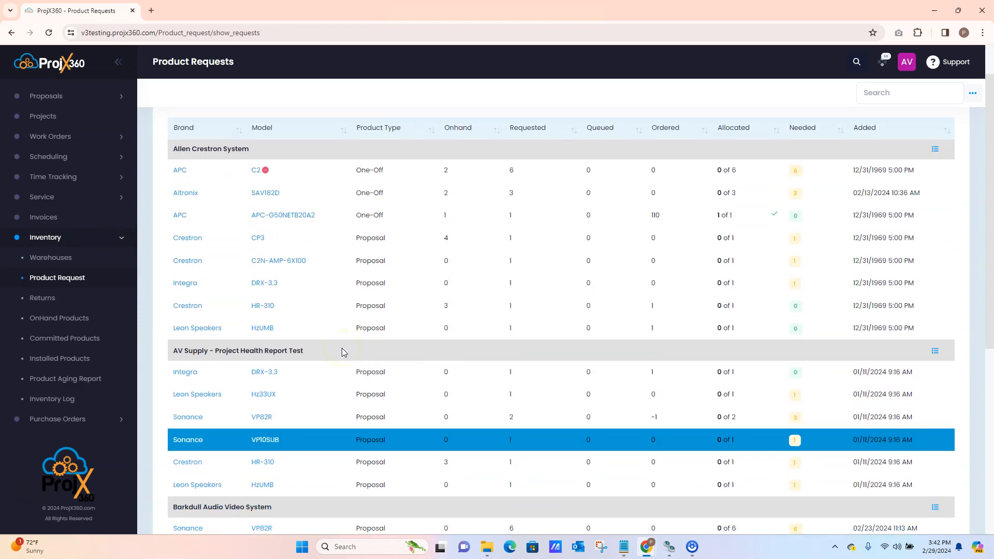
scroll(341, 352, up, 1)
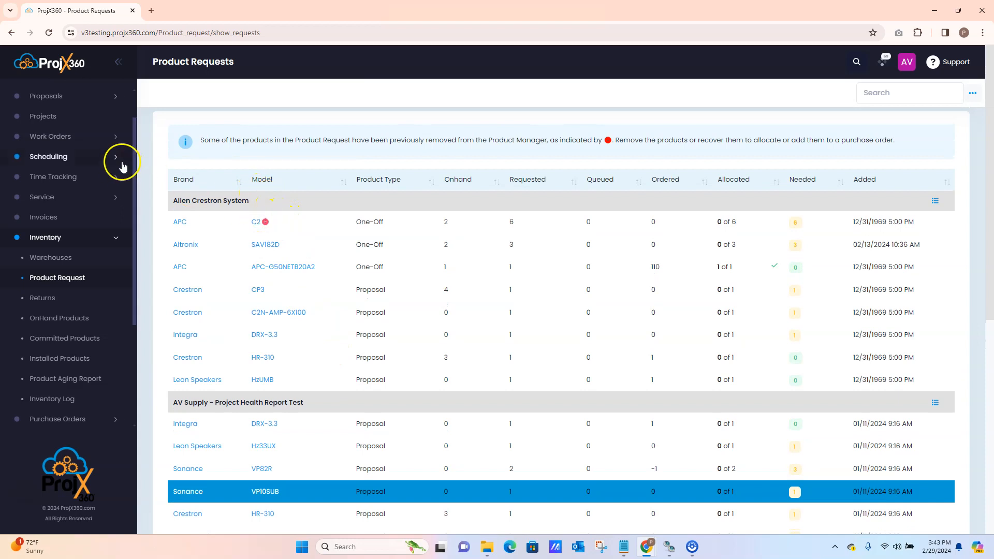
Open the PV Builders - Sales Audio Video System proposal, view its Add Purchase Order form, and close the form without saving
click(55, 97)
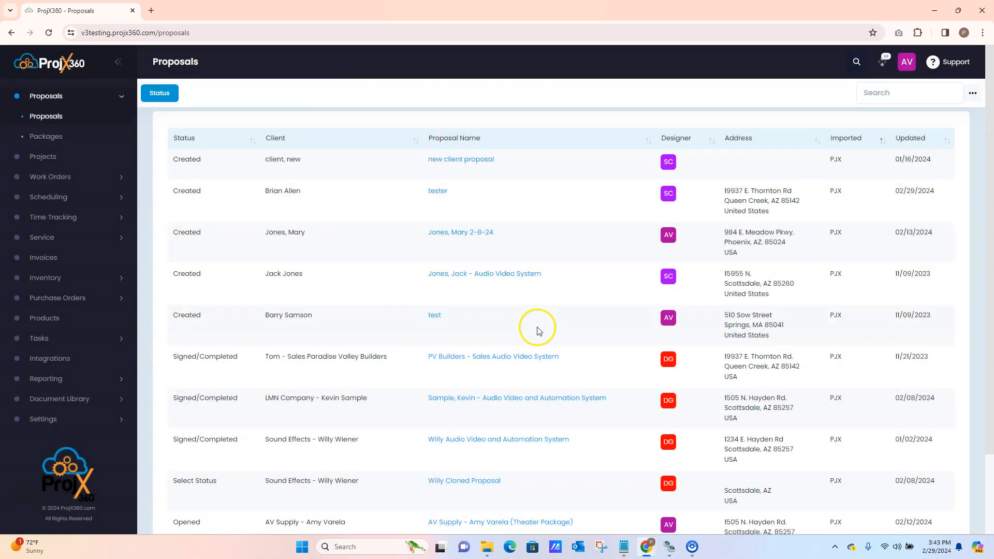
scroll(476, 346, down, 1)
click(465, 307)
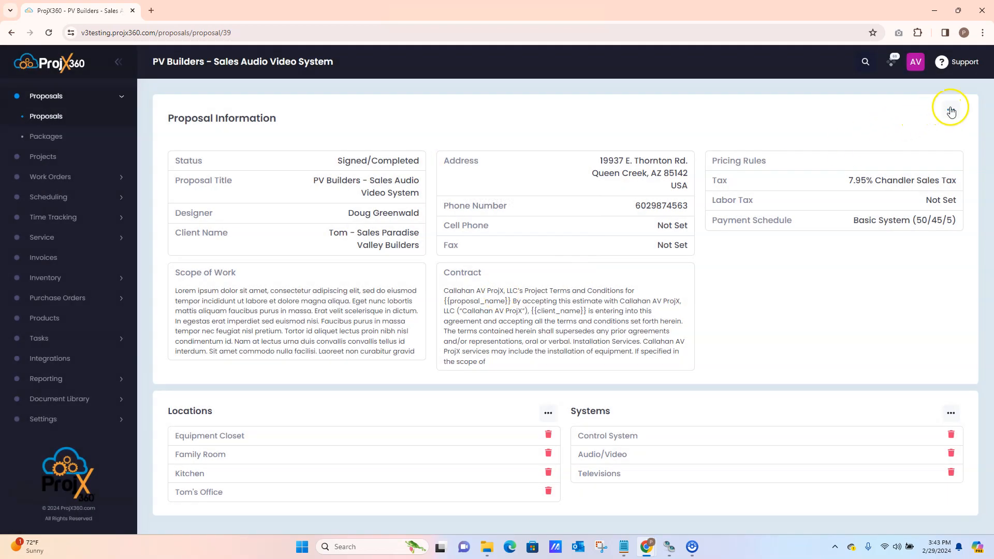
click(951, 110)
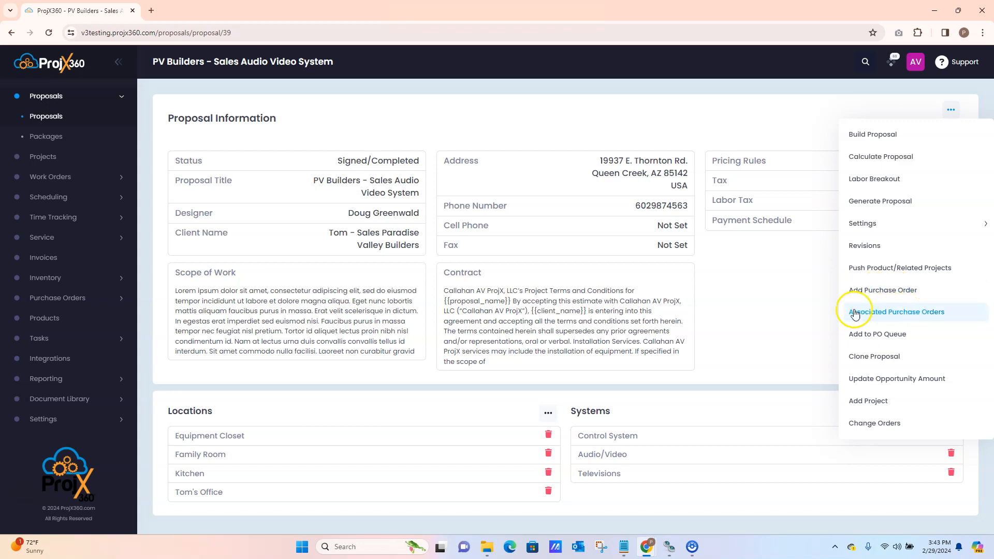
click(875, 290)
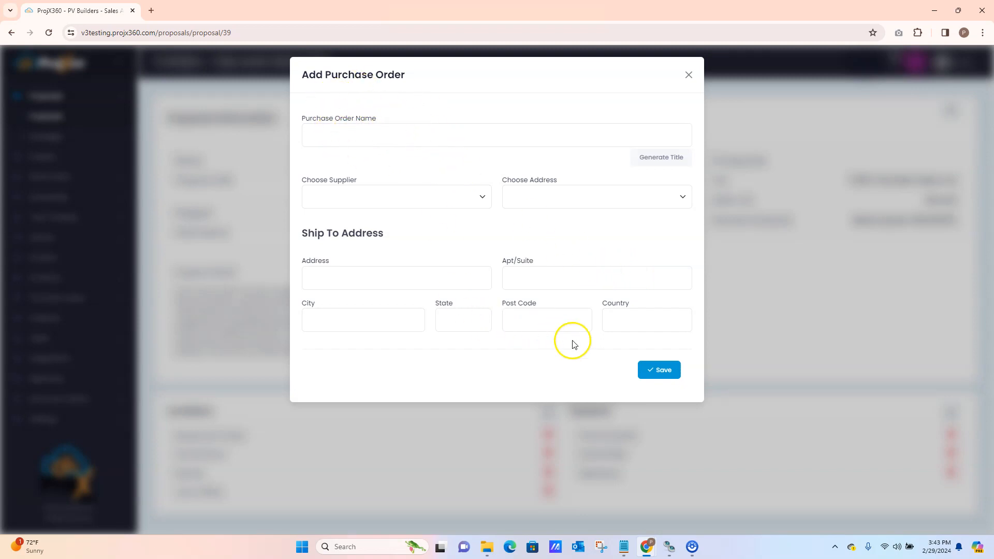
click(689, 75)
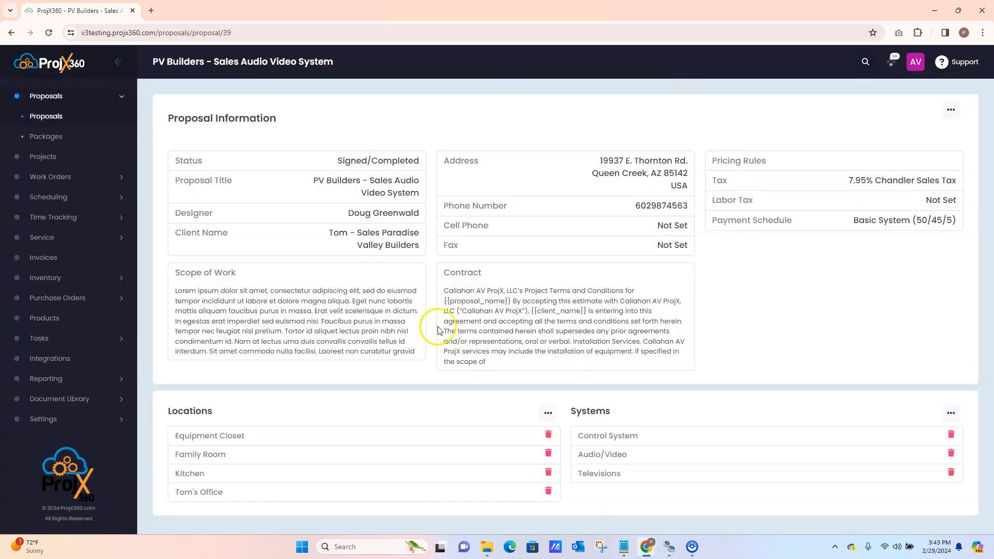